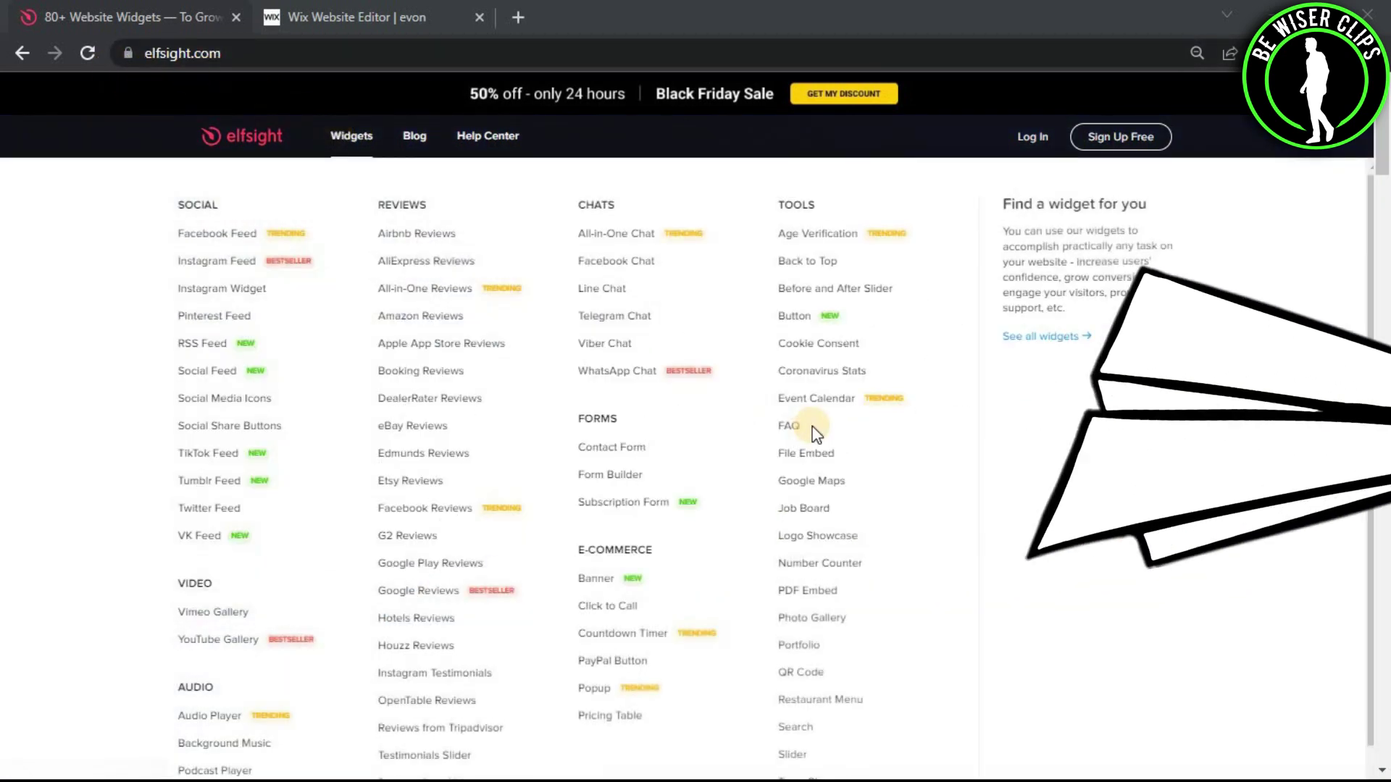
Open the Logo Showcase widget from the Tools section of the Widgets catalogue
{"action": "left_click", "coordinate": [803, 540]}
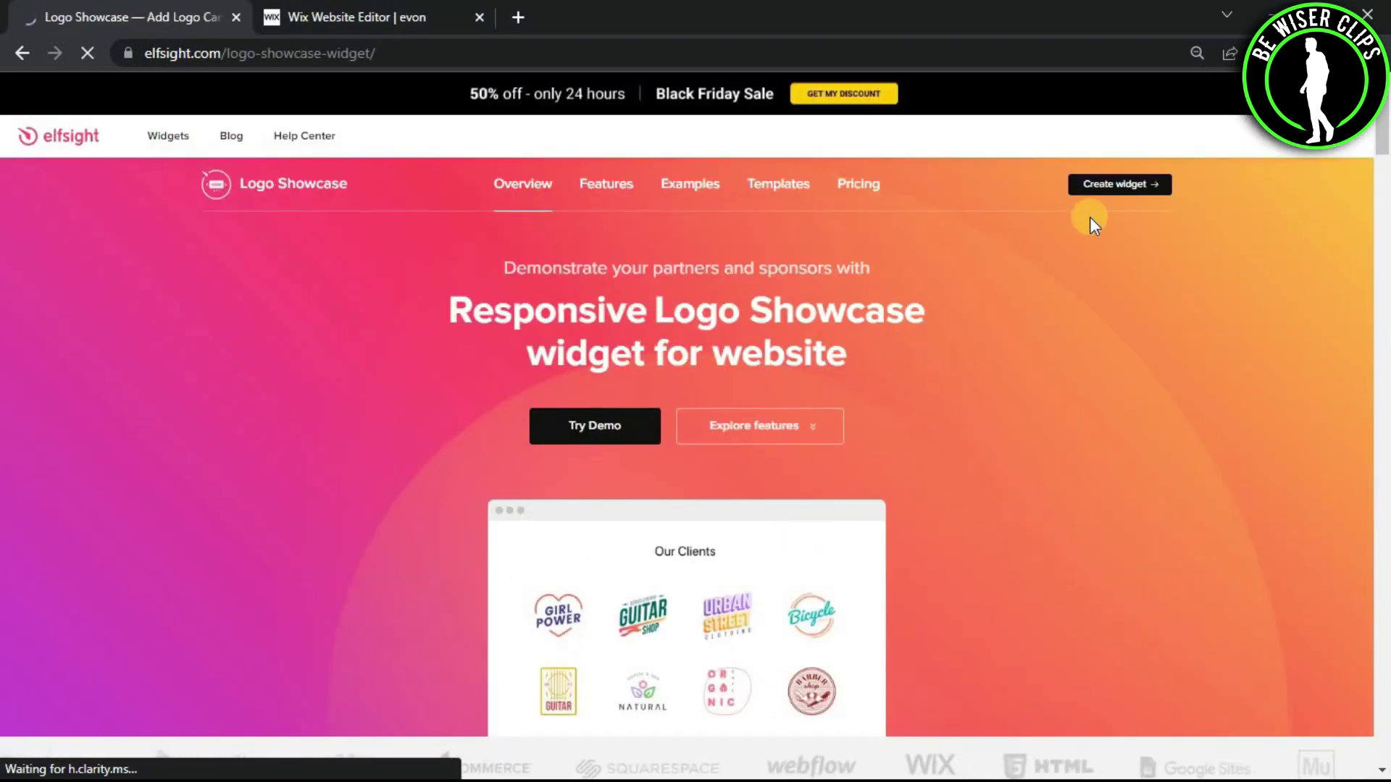
Create a new Logo Showcase widget from the Partners template and open it in the editor
{"action": "left_click", "coordinate": [1090, 191]}
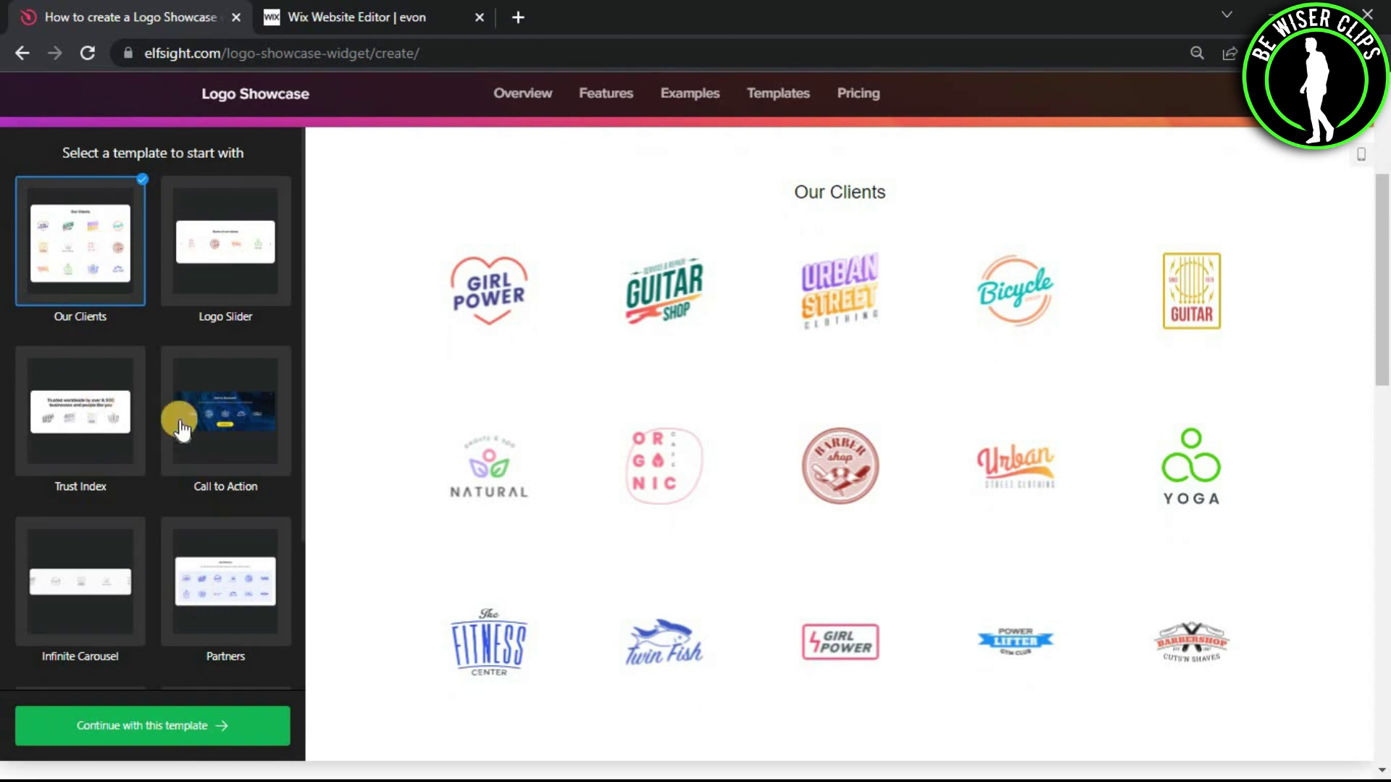
{"action": "left_click", "coordinate": [208, 360]}
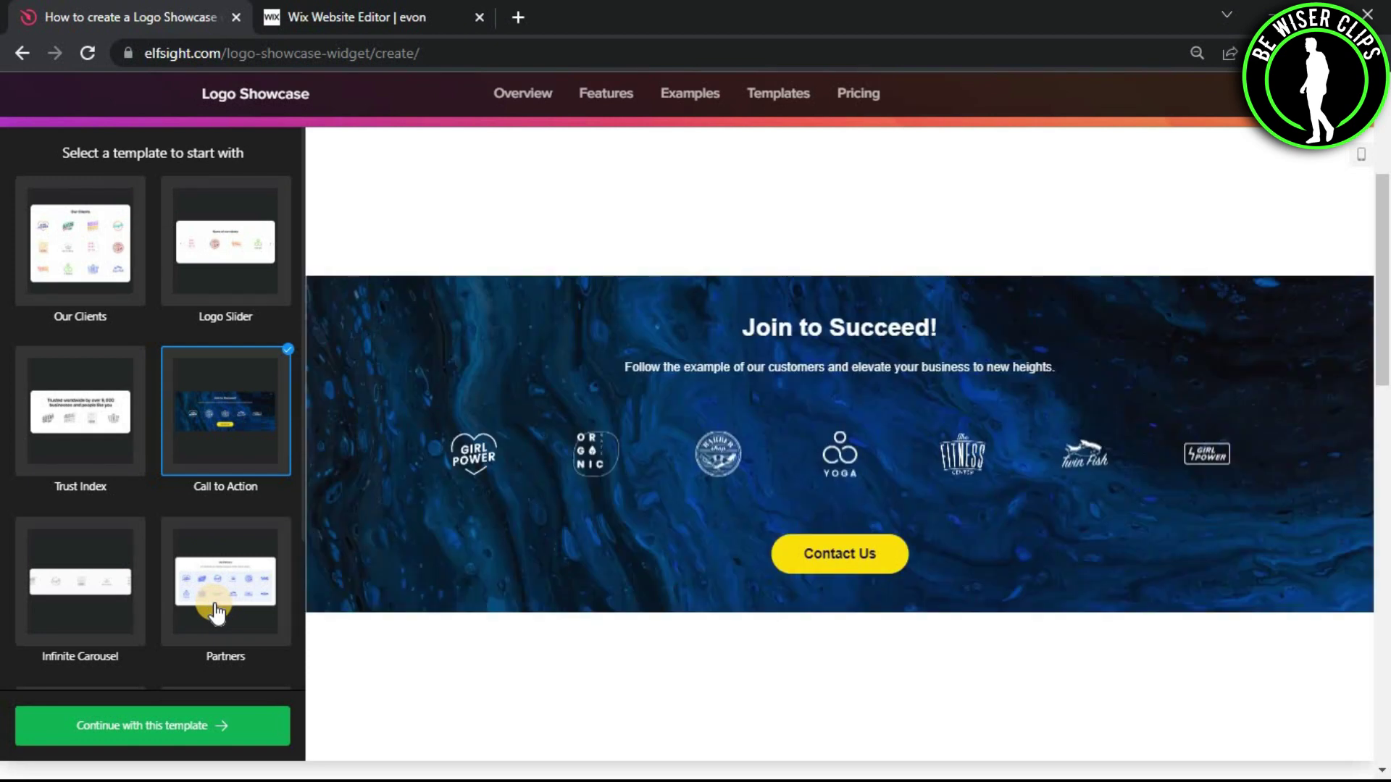
{"action": "left_click", "coordinate": [214, 612]}
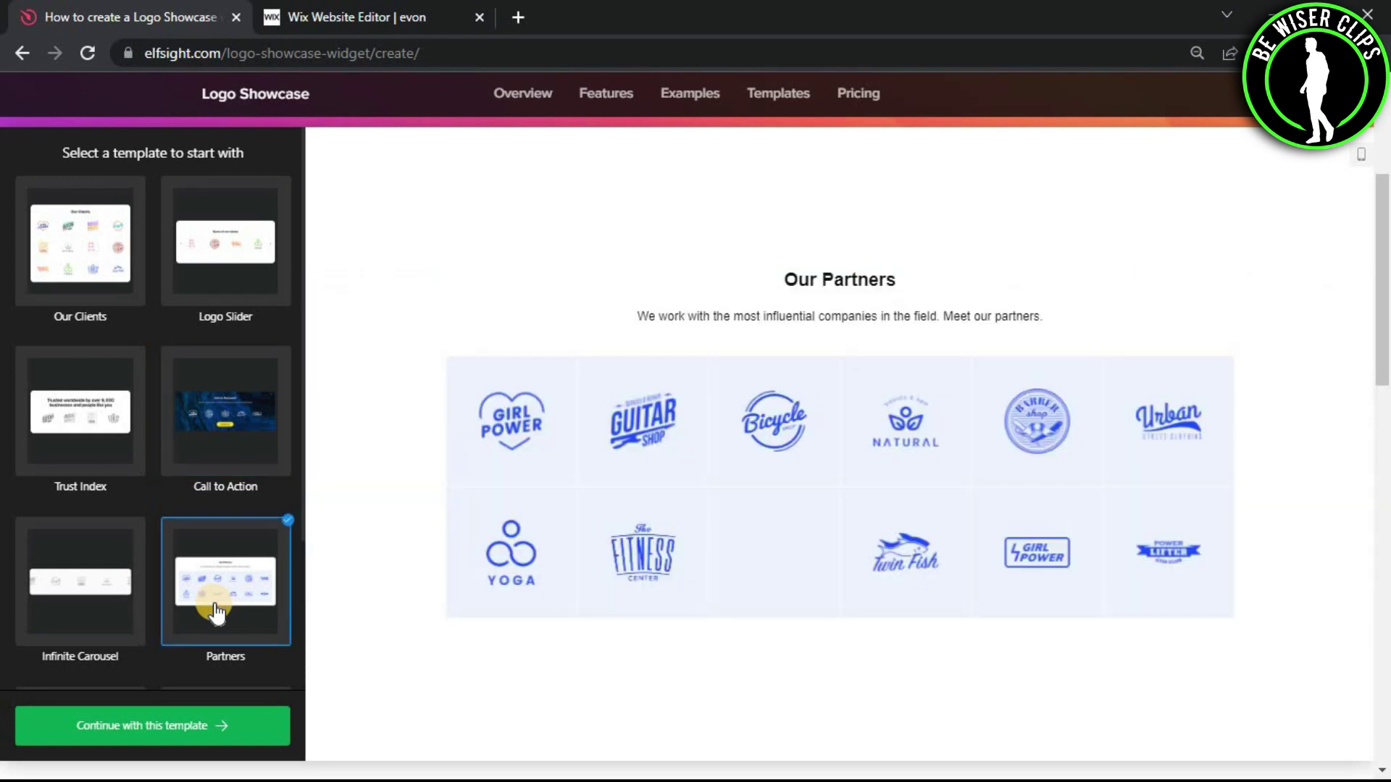
{"action": "left_click", "coordinate": [72, 728]}
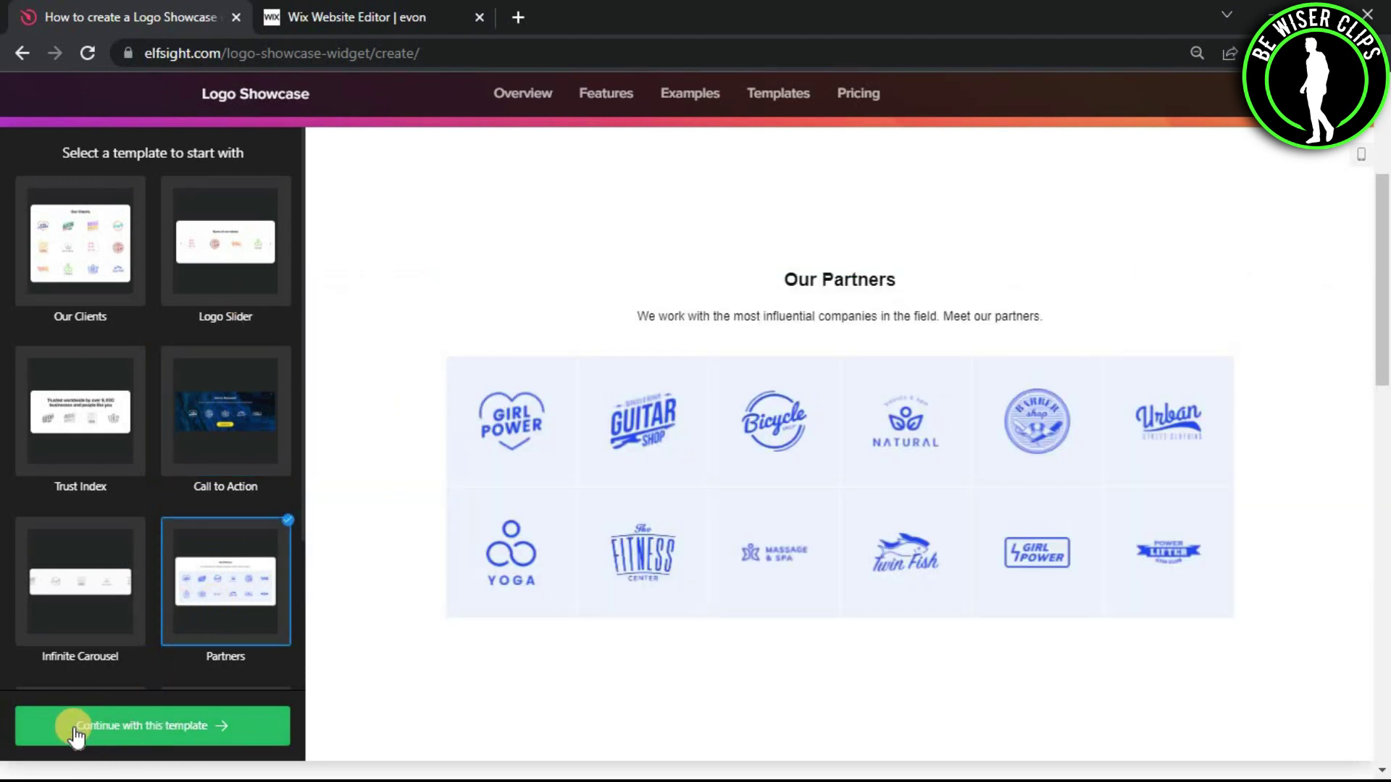
{"action": "left_click", "coordinate": [75, 735]}
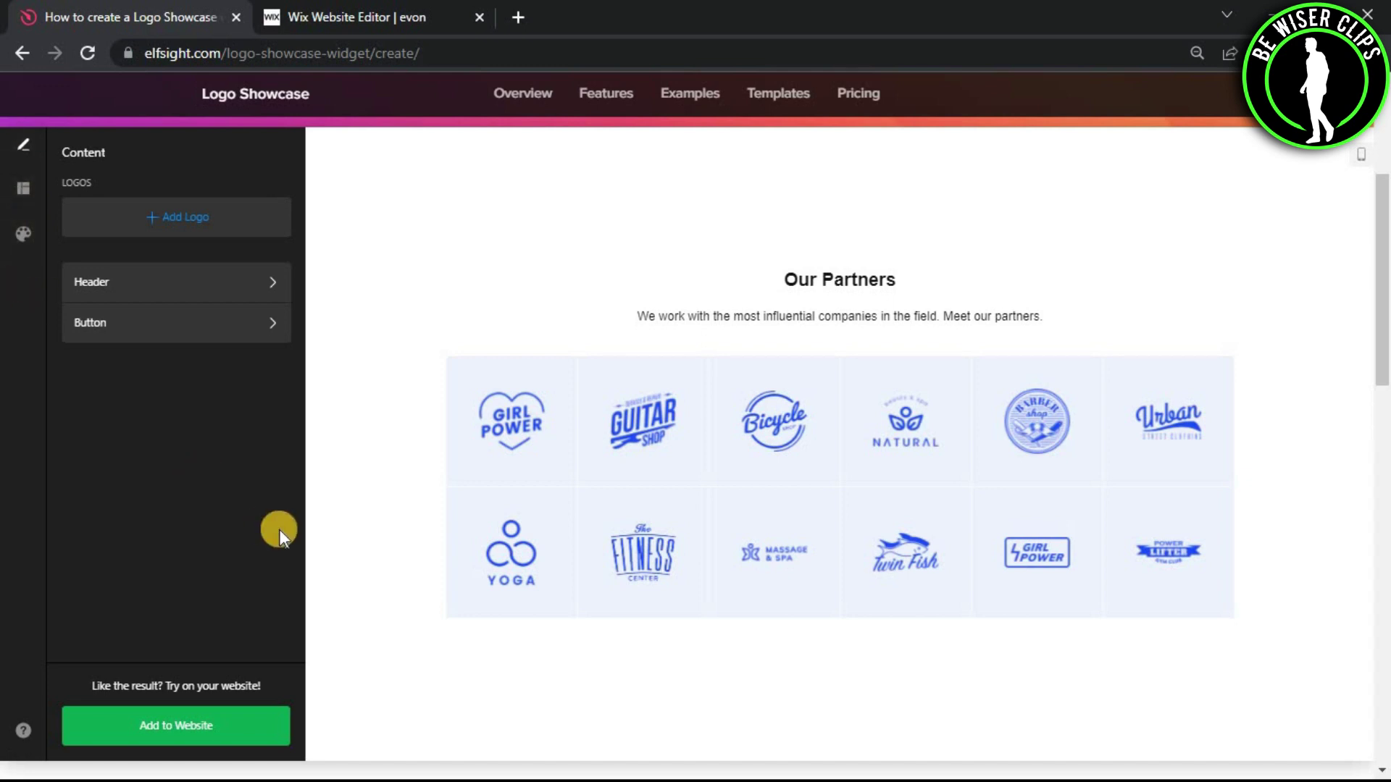
Add the widget to a website, signing up with the suggested email address
{"action": "left_click", "coordinate": [139, 726]}
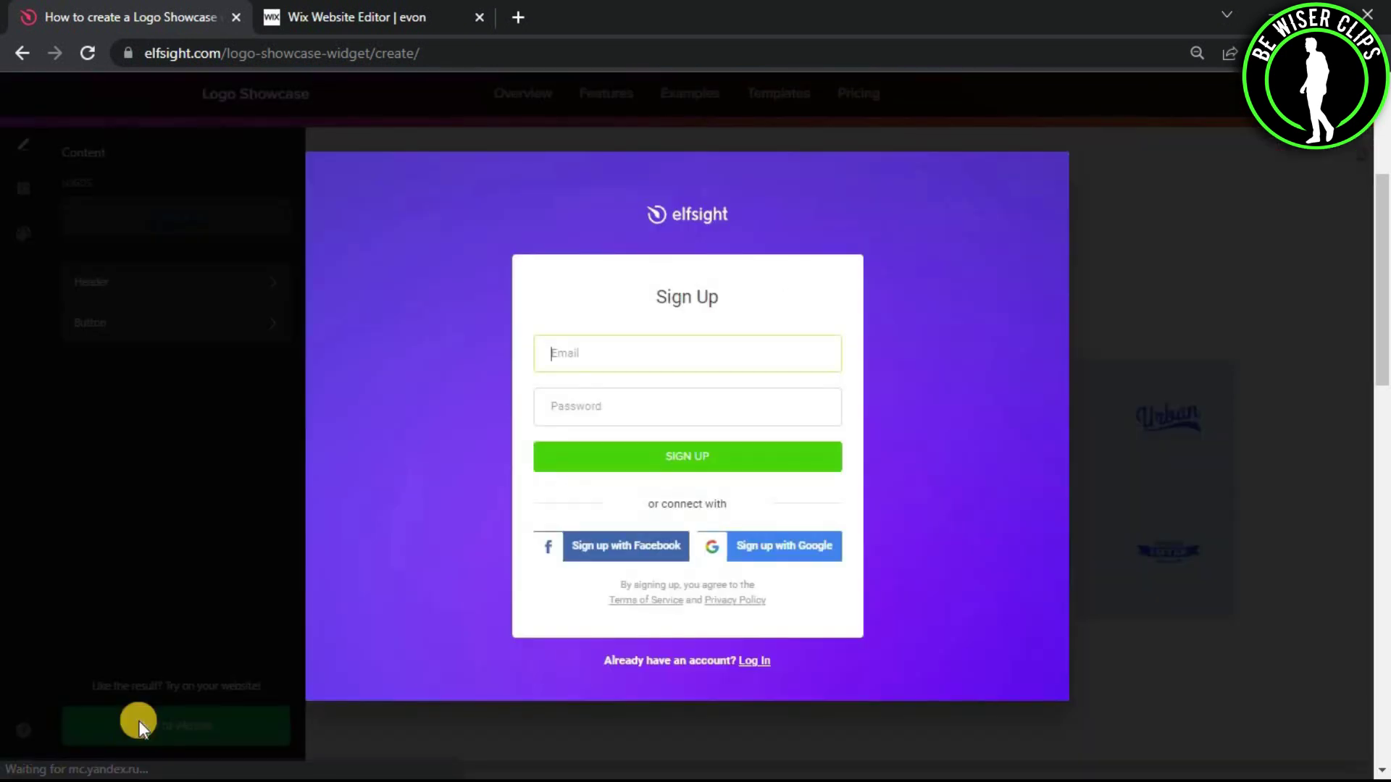
{"action": "type", "text": "b"}
{"action": "key", "text": "Down"}
{"action": "key", "text": "Return"}
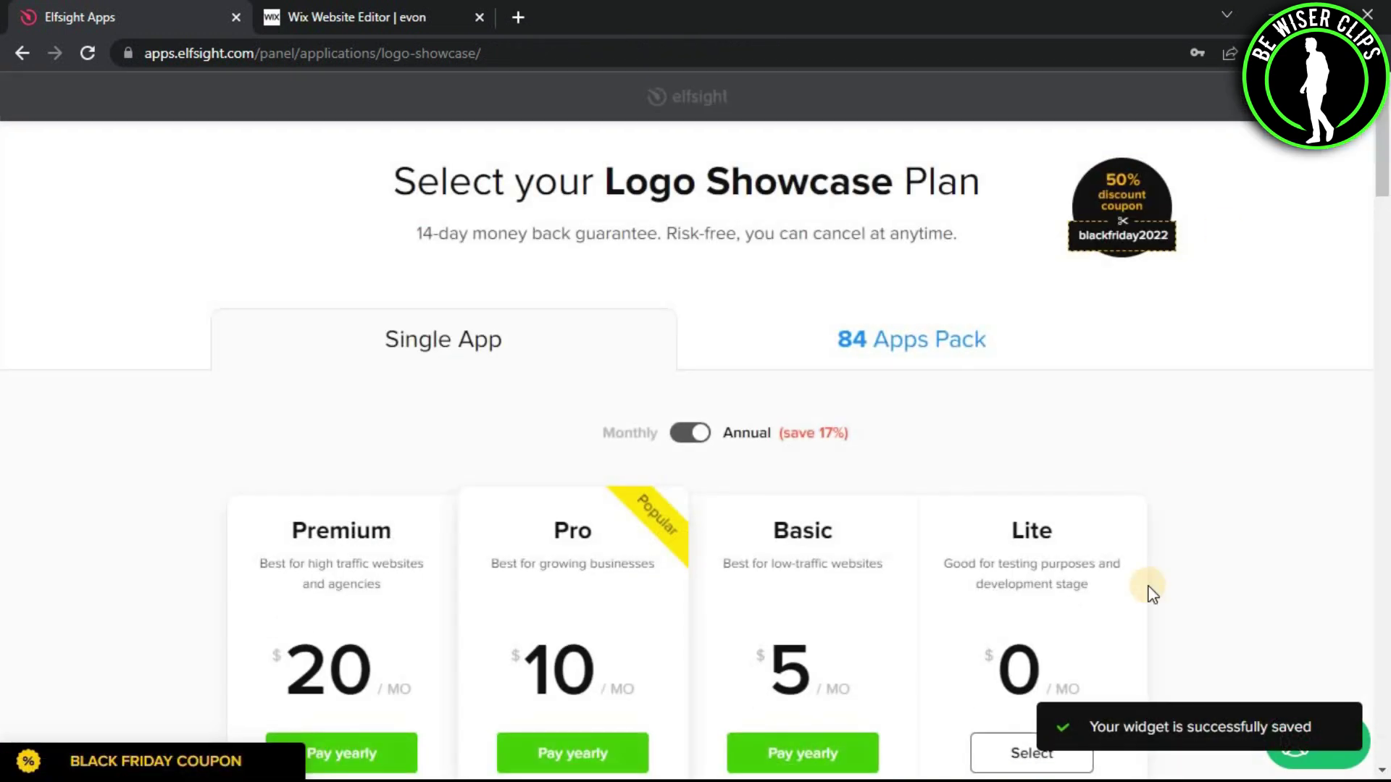
{"action": "scroll", "coordinate": [1149, 589], "scroll_direction": "down", "scroll_amount": 4}
Take the free Lite plan, copy the embed code, and add an Embed HTML element in Wix
{"action": "left_click", "coordinate": [1031, 296]}
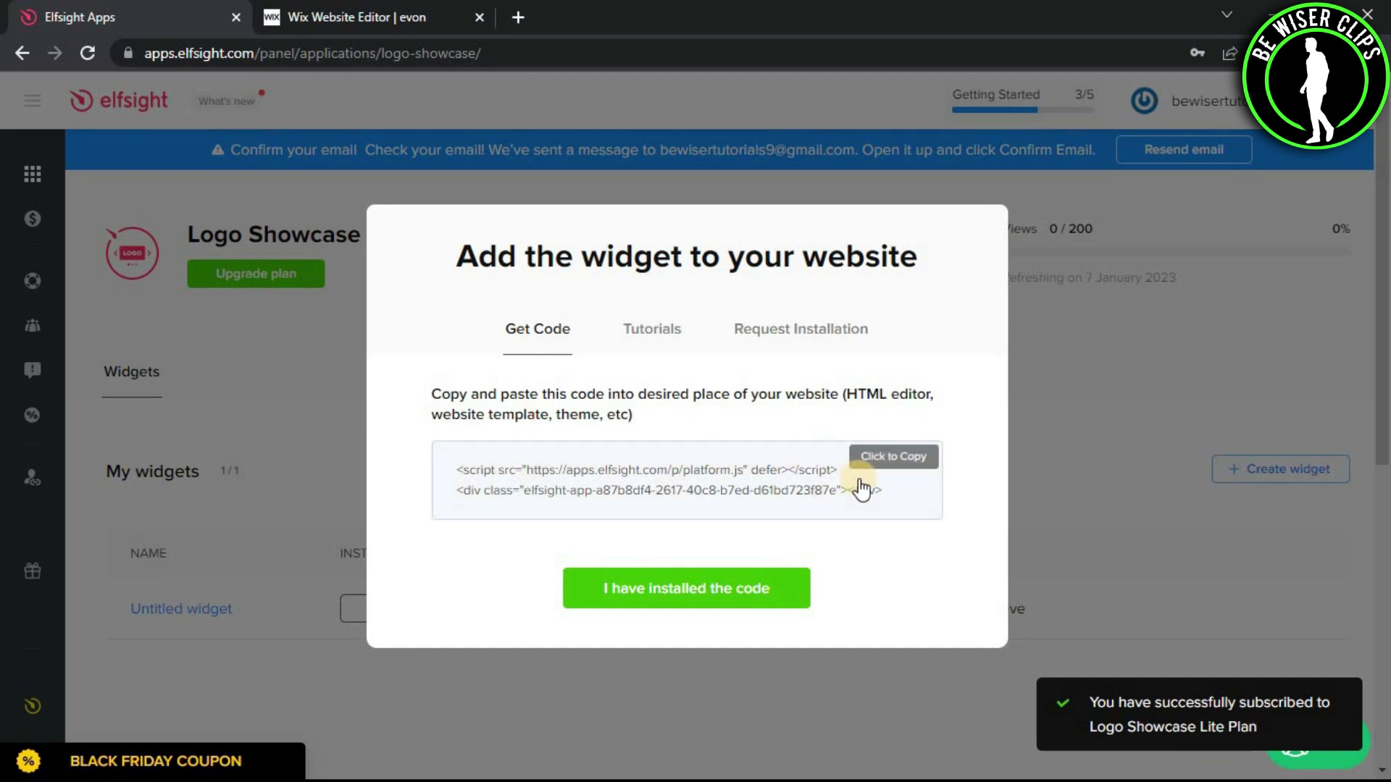
{"action": "left_click", "coordinate": [859, 489]}
{"action": "left_click", "coordinate": [397, 20]}
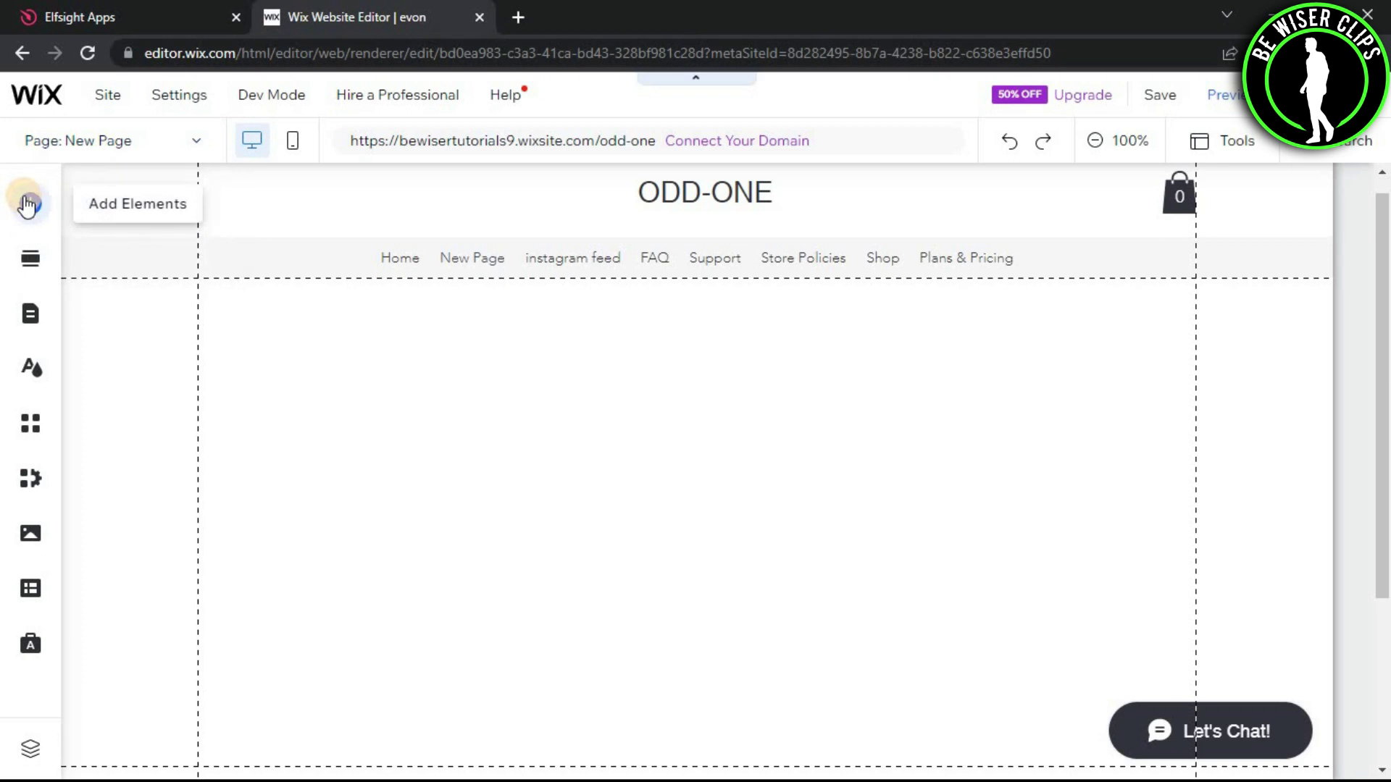
{"action": "left_click", "coordinate": [28, 205]}
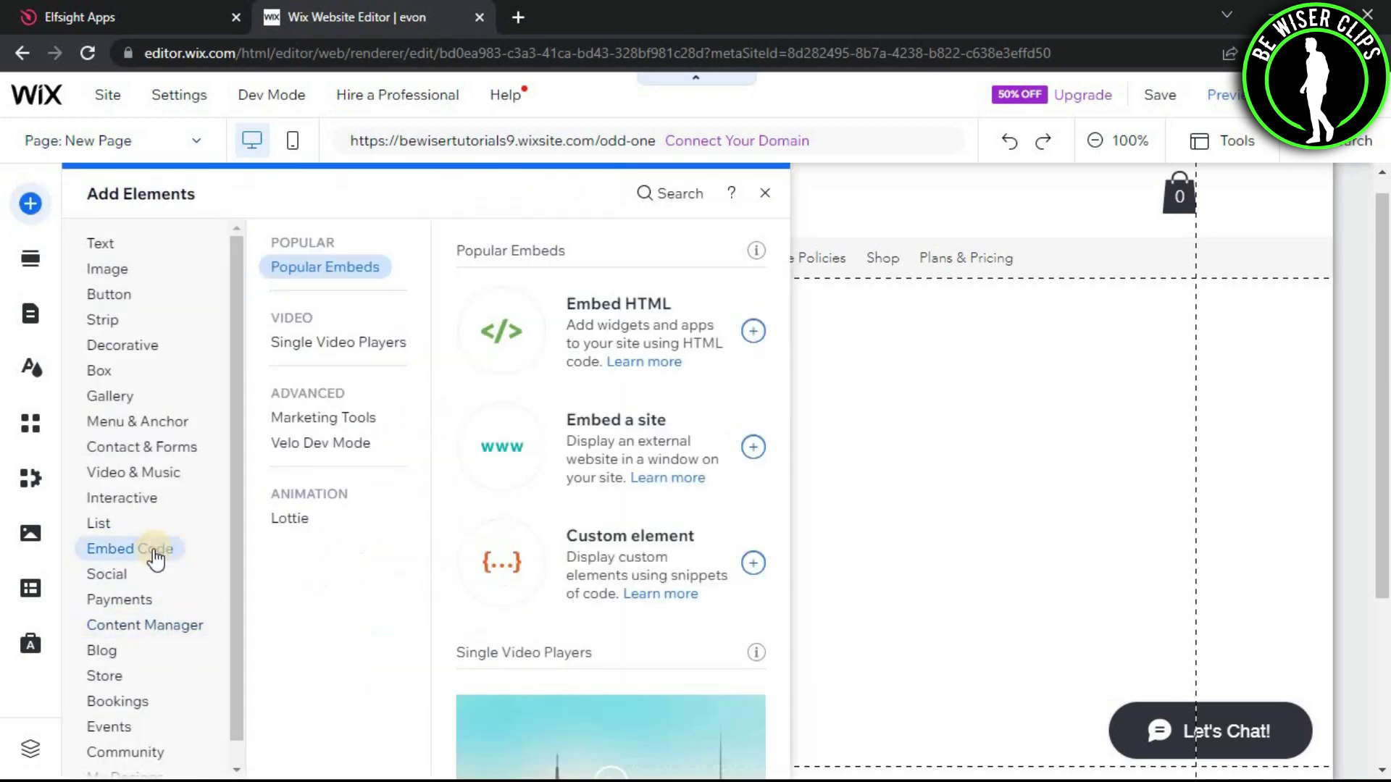
{"action": "left_click", "coordinate": [615, 325]}
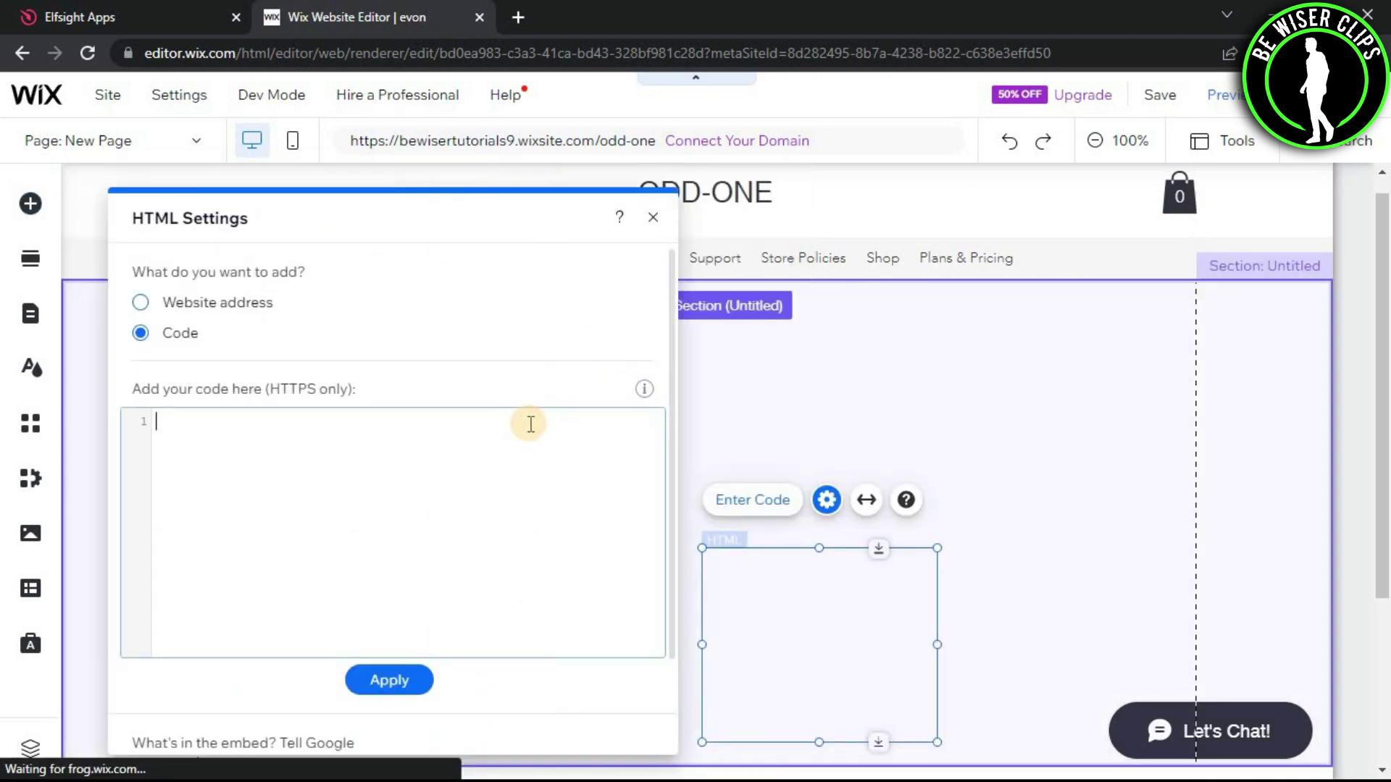
Paste the Elfsight widget code into the HTML Settings code field and update the element
{"action": "type", "text": "<script src=\"https://apps.elfsight.com/p/platform.js\" defer></script> <div class=\"elfsight-app-a87b8df4-2617-40c8-b7ed-d61bd723f87e\"></div>"}
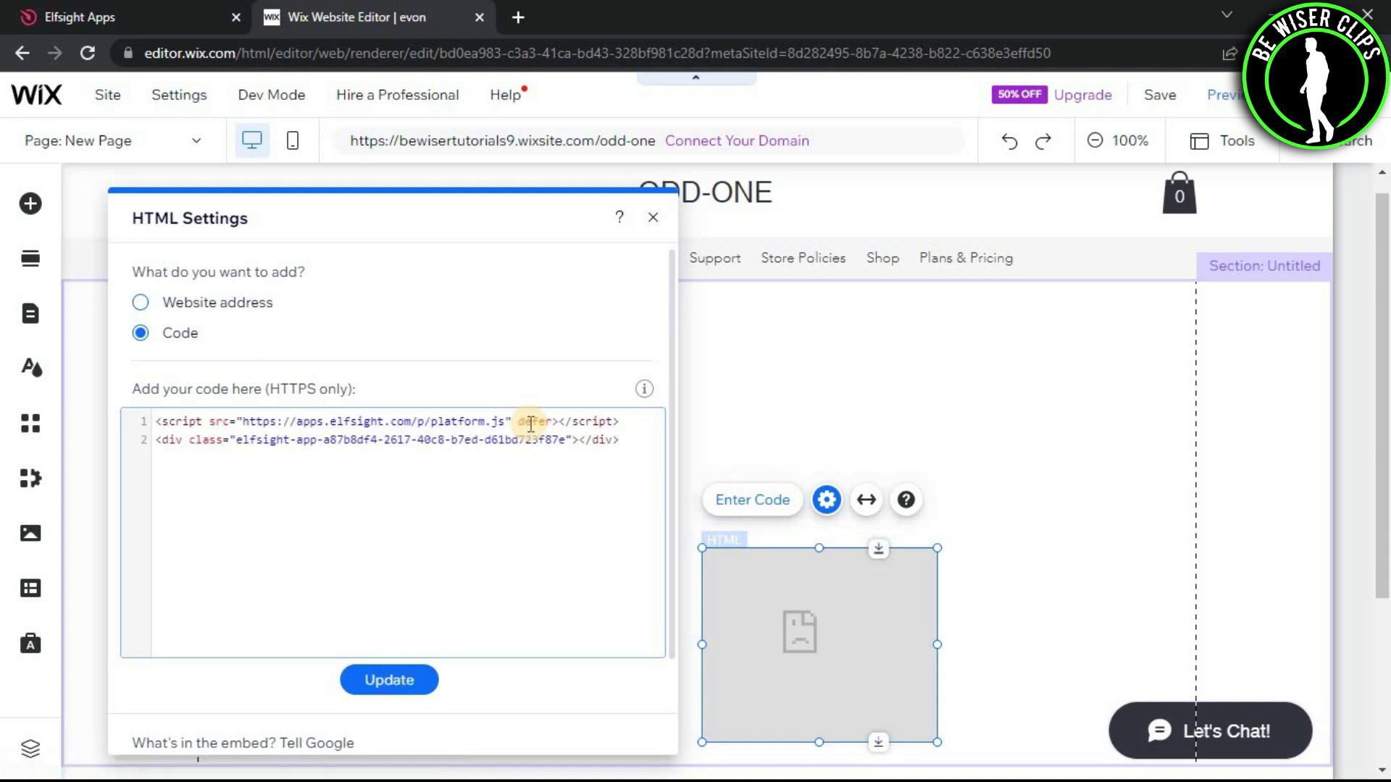
{"action": "left_click", "coordinate": [369, 685]}
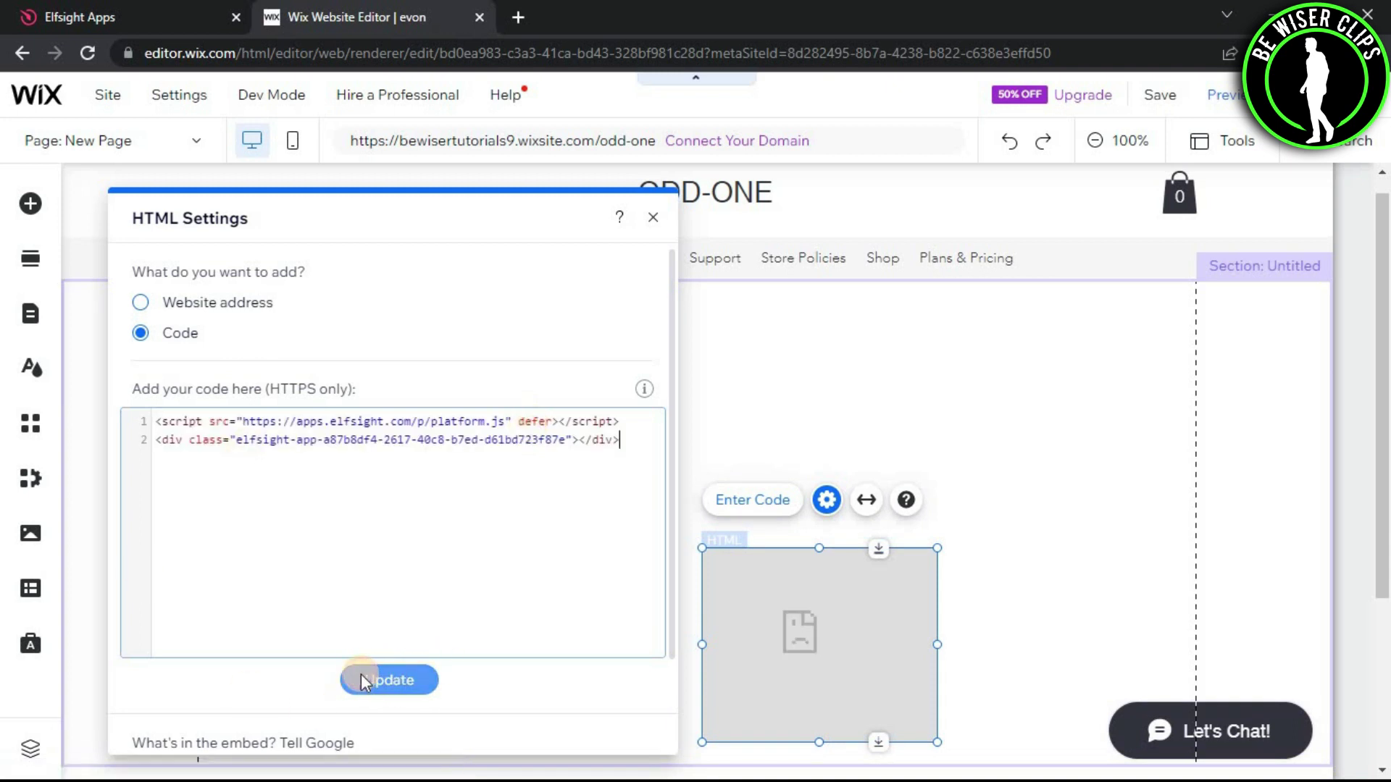
{"action": "left_click", "coordinate": [362, 679]}
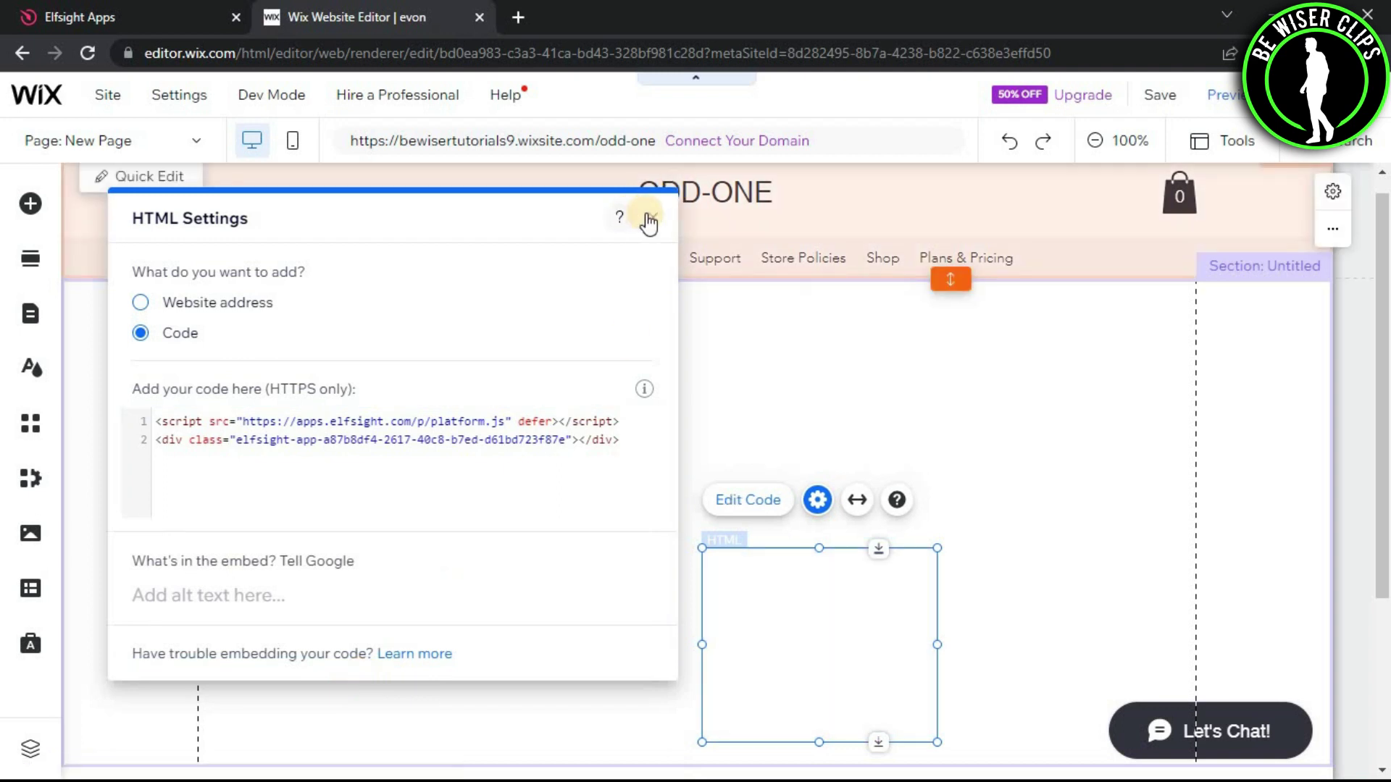
Close the HTML Settings dialog and deselect the element to show the Our Partners widget
{"action": "left_click", "coordinate": [647, 218]}
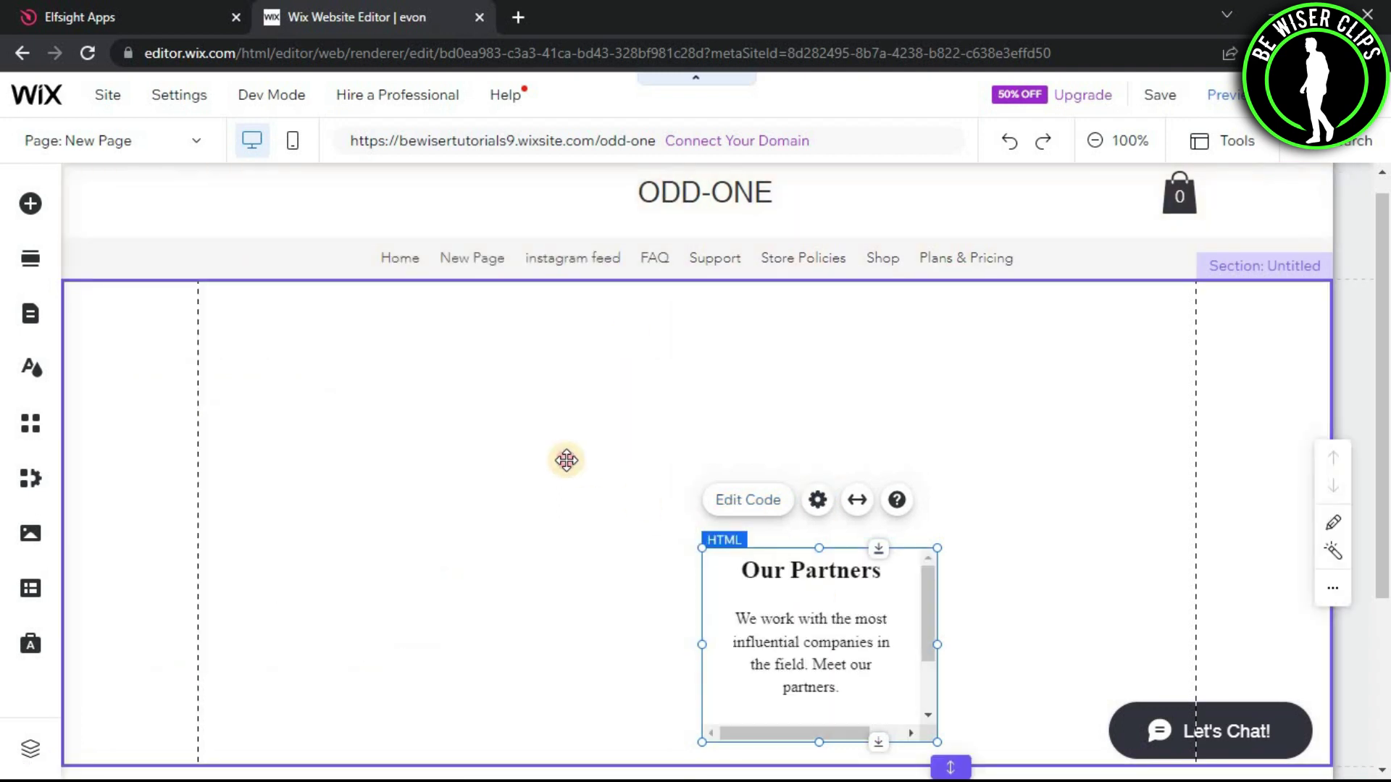
{"action": "left_click", "coordinate": [837, 502]}
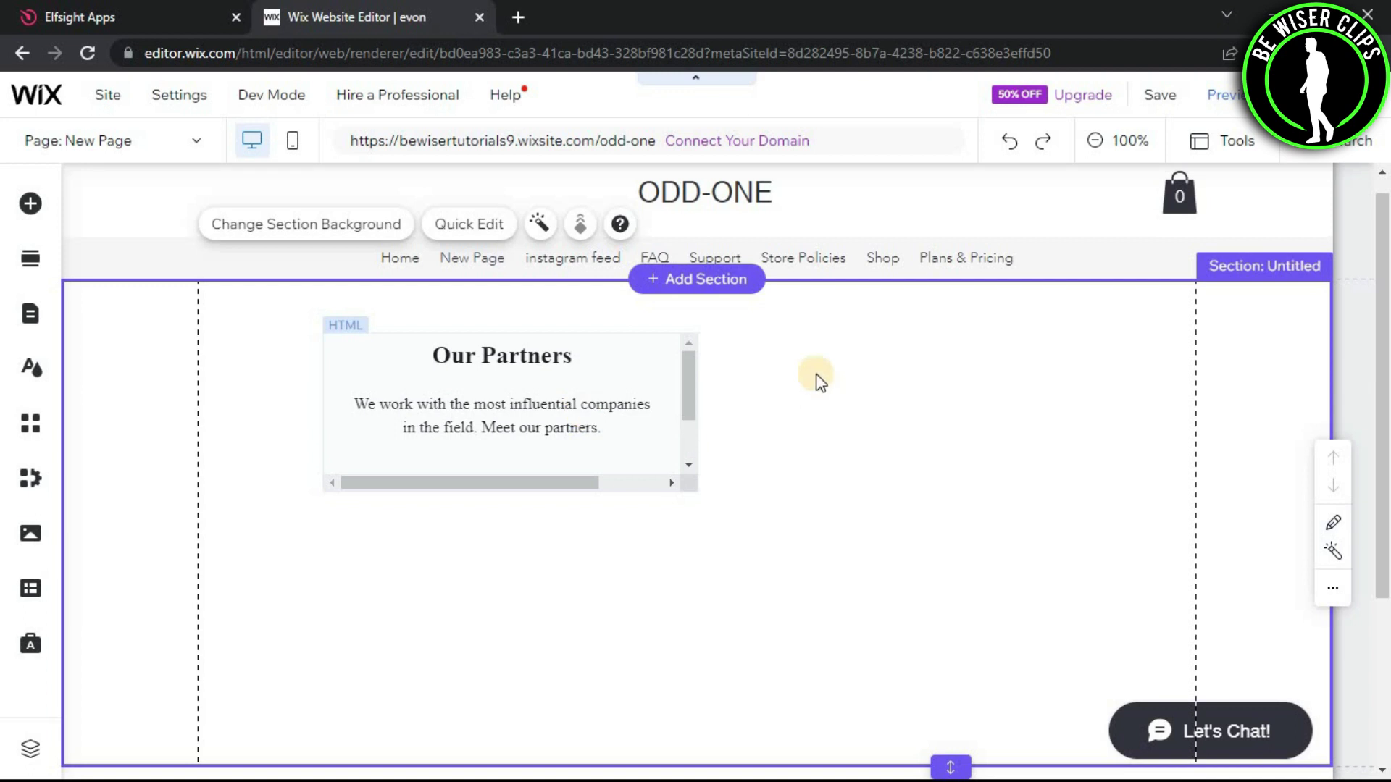